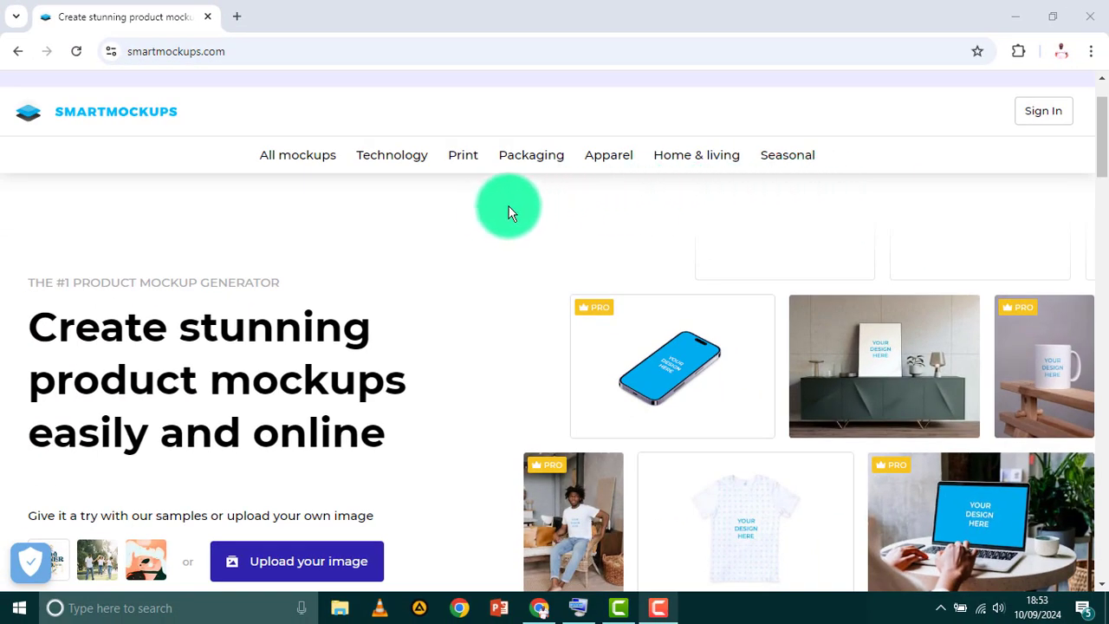
Open the Cans mockups within the Beverages category of the packaging mockups.
{"action": "mouse_move", "coordinate": [539, 165]}
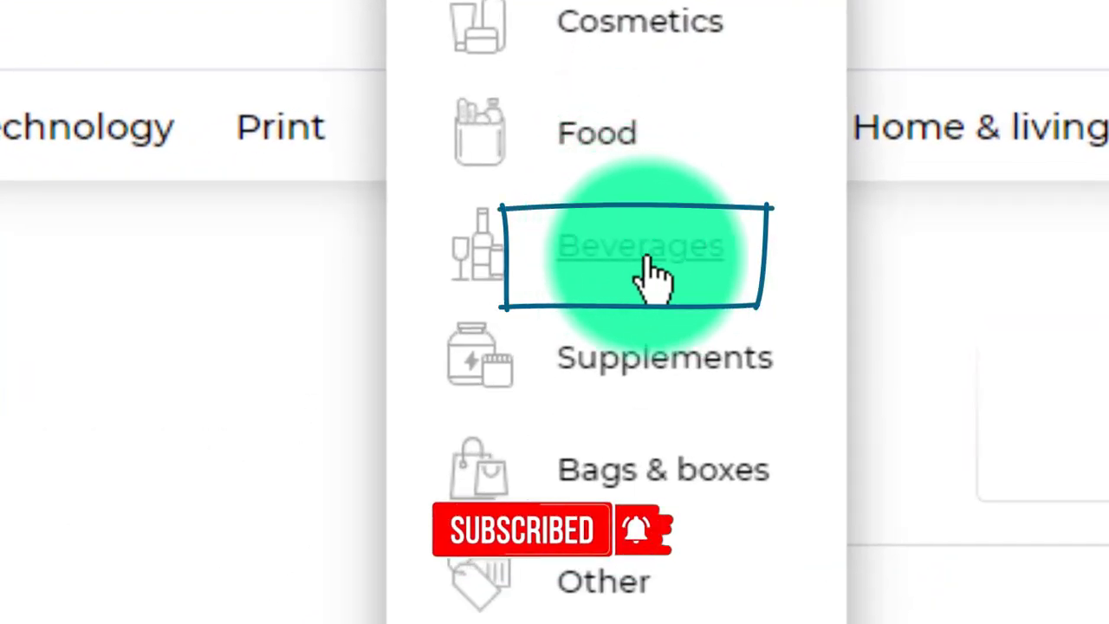
{"action": "left_click", "coordinate": [607, 250]}
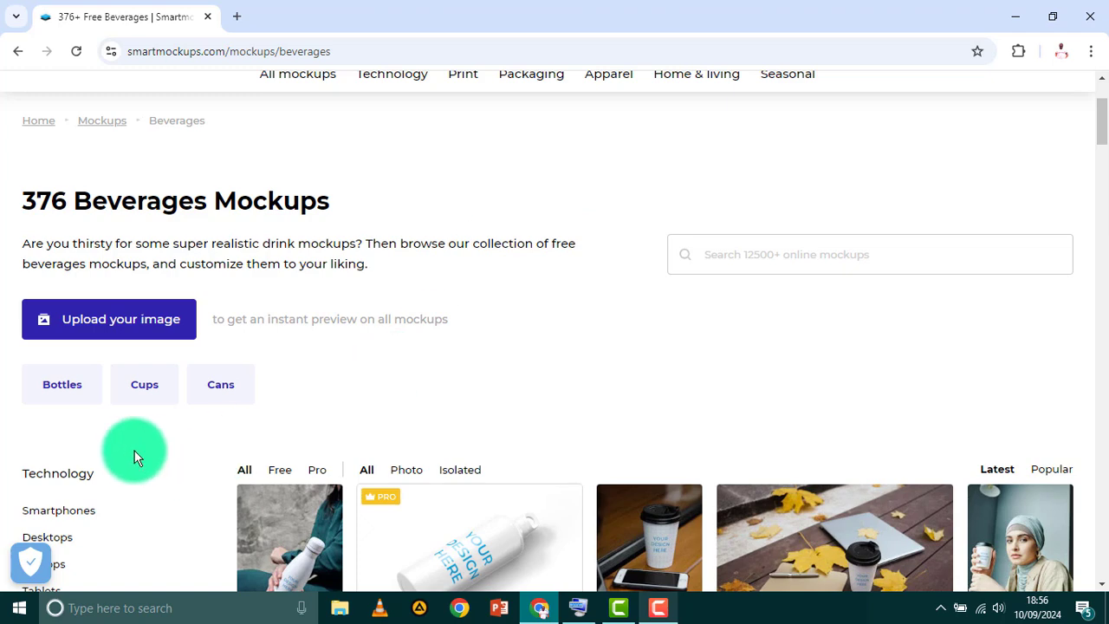
{"action": "left_click", "coordinate": [221, 388]}
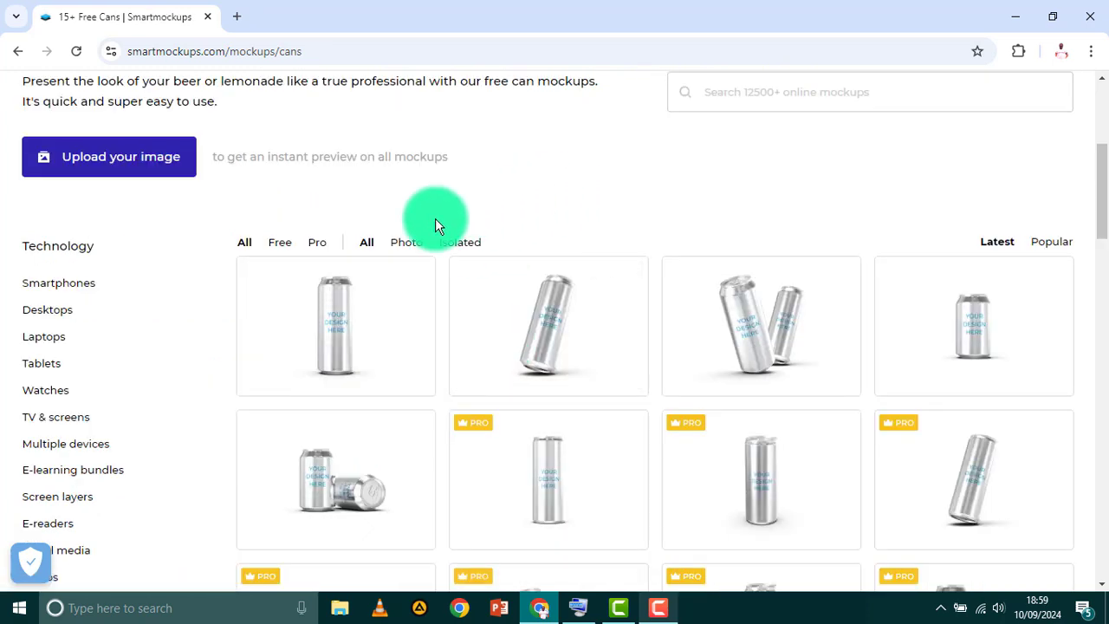
Browse the can mockups and open the free two-can mockup "500ml cans with metallic, matte and plastic finish".
{"action": "scroll", "coordinate": [845, 334], "scroll_direction": "down", "scroll_amount": 1}
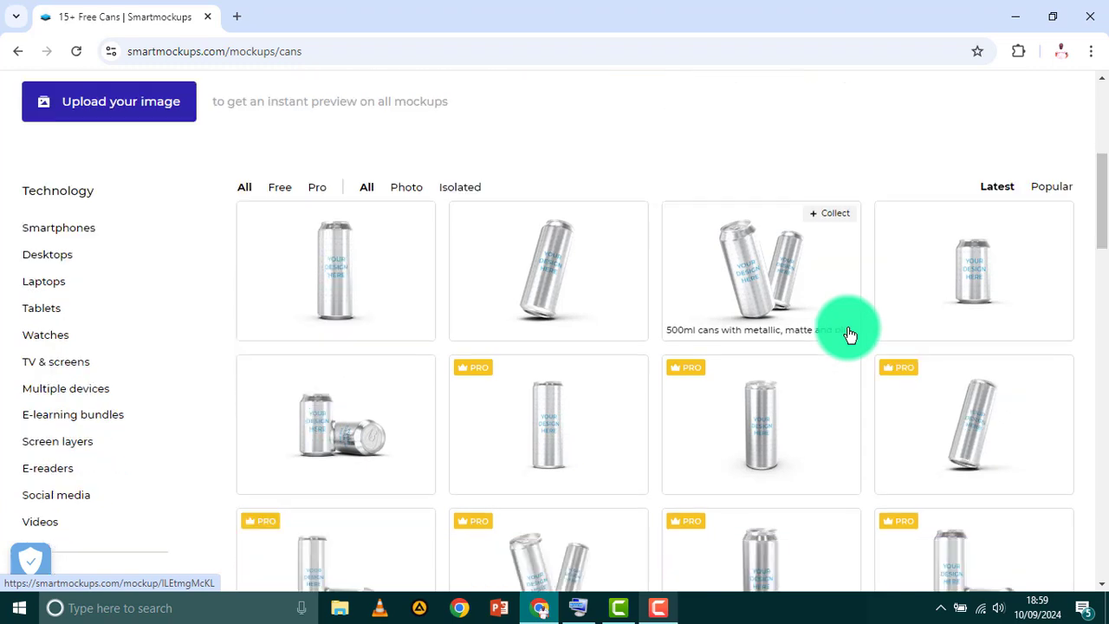
{"action": "scroll", "coordinate": [850, 335], "scroll_direction": "down", "scroll_amount": 2}
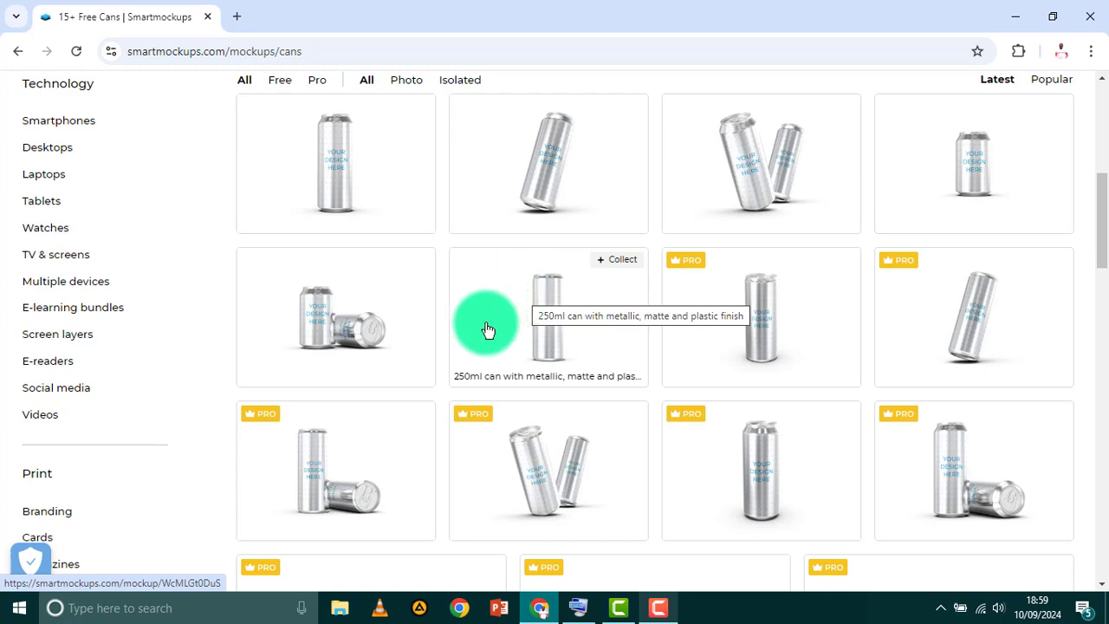
{"action": "scroll", "coordinate": [482, 342], "scroll_direction": "up", "scroll_amount": 1}
{"action": "scroll", "coordinate": [483, 355], "scroll_direction": "down", "scroll_amount": 1}
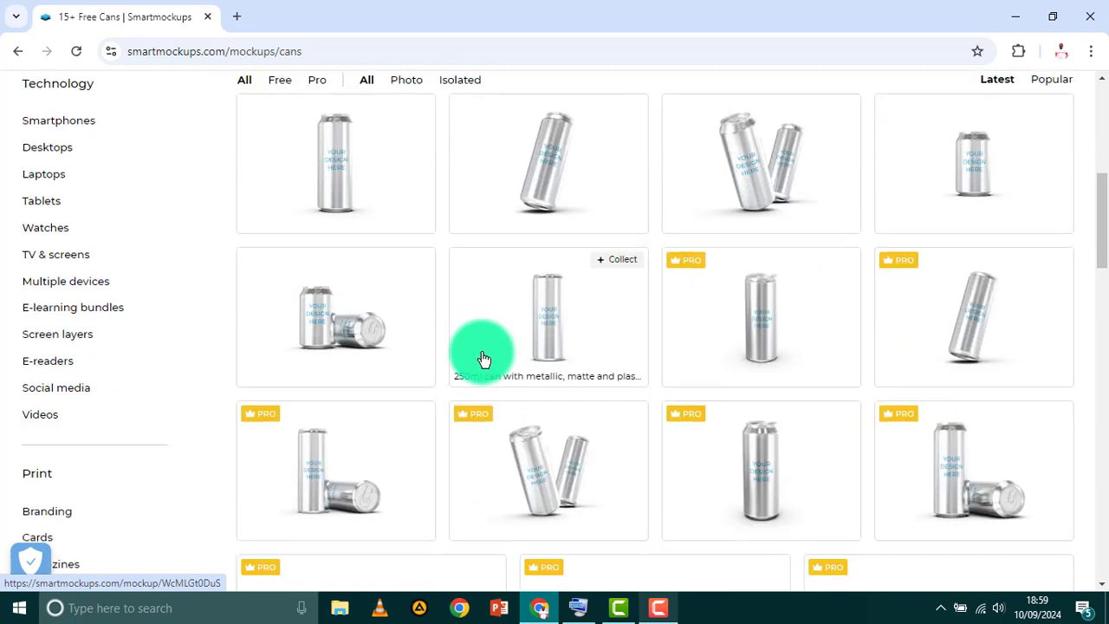
{"action": "scroll", "coordinate": [484, 359], "scroll_direction": "down", "scroll_amount": 2}
{"action": "scroll", "coordinate": [484, 360], "scroll_direction": "up", "scroll_amount": 4}
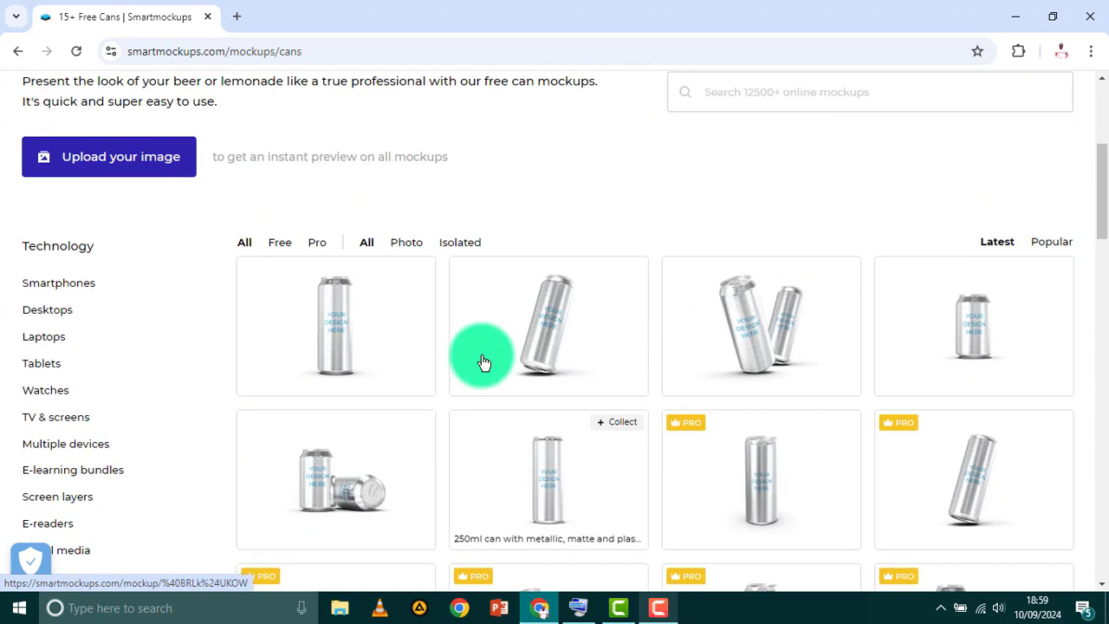
{"action": "scroll", "coordinate": [484, 362], "scroll_direction": "down", "scroll_amount": 4}
{"action": "scroll", "coordinate": [483, 364], "scroll_direction": "up", "scroll_amount": 4}
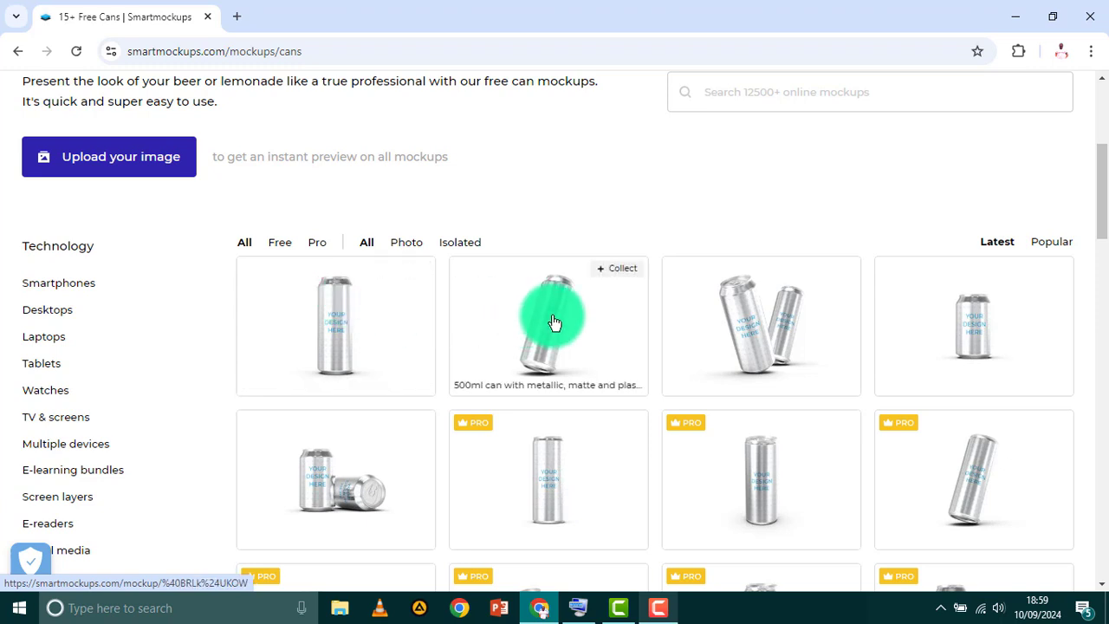
{"action": "left_click", "coordinate": [732, 314]}
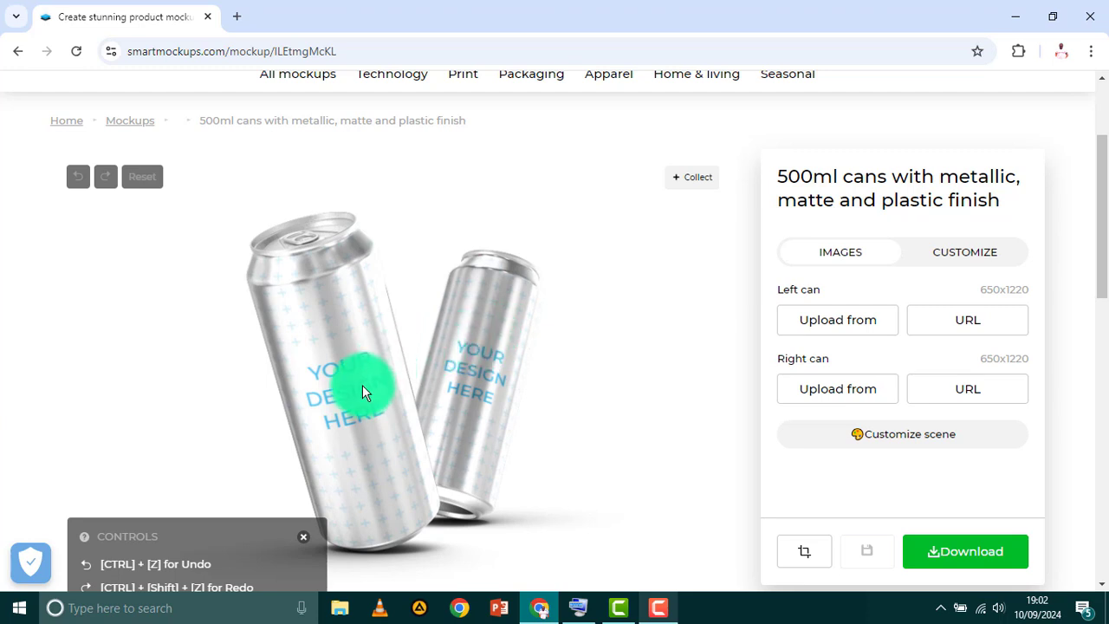
Upload the image 2.png from the Desktop as the design of the left can.
{"action": "scroll", "coordinate": [362, 386], "scroll_direction": "down", "scroll_amount": 1}
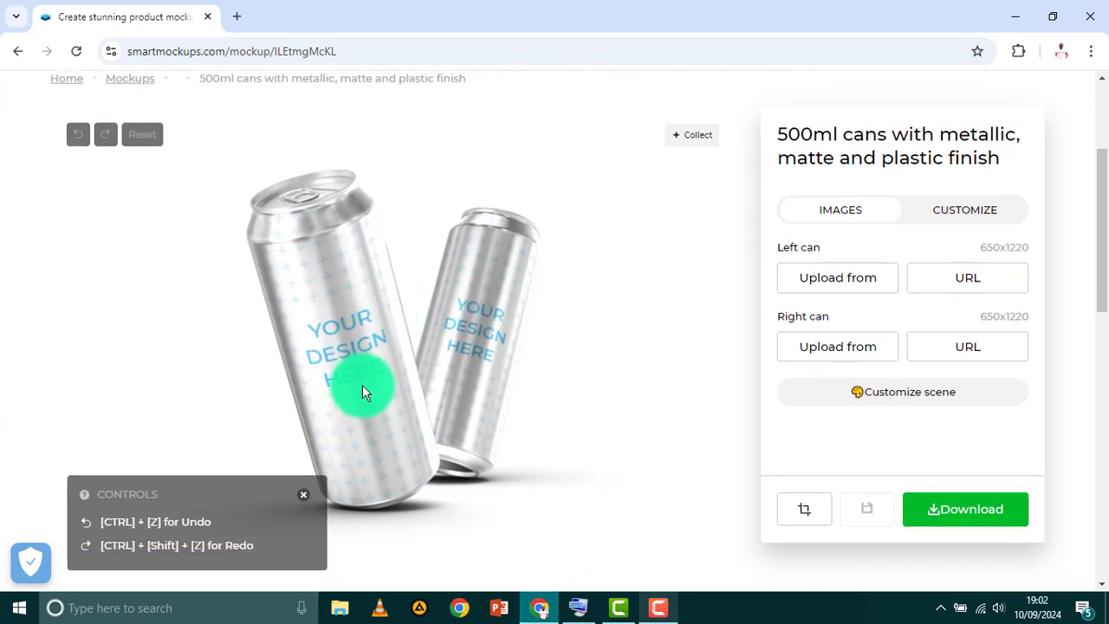
{"action": "scroll", "coordinate": [362, 386], "scroll_direction": "up", "scroll_amount": 1}
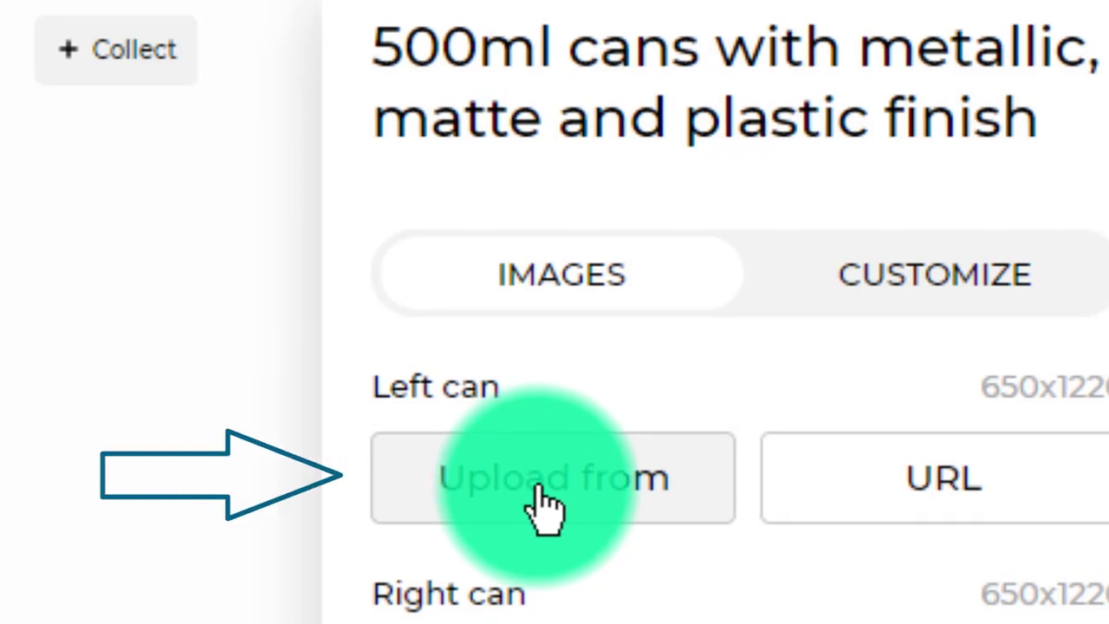
{"action": "left_click", "coordinate": [542, 501]}
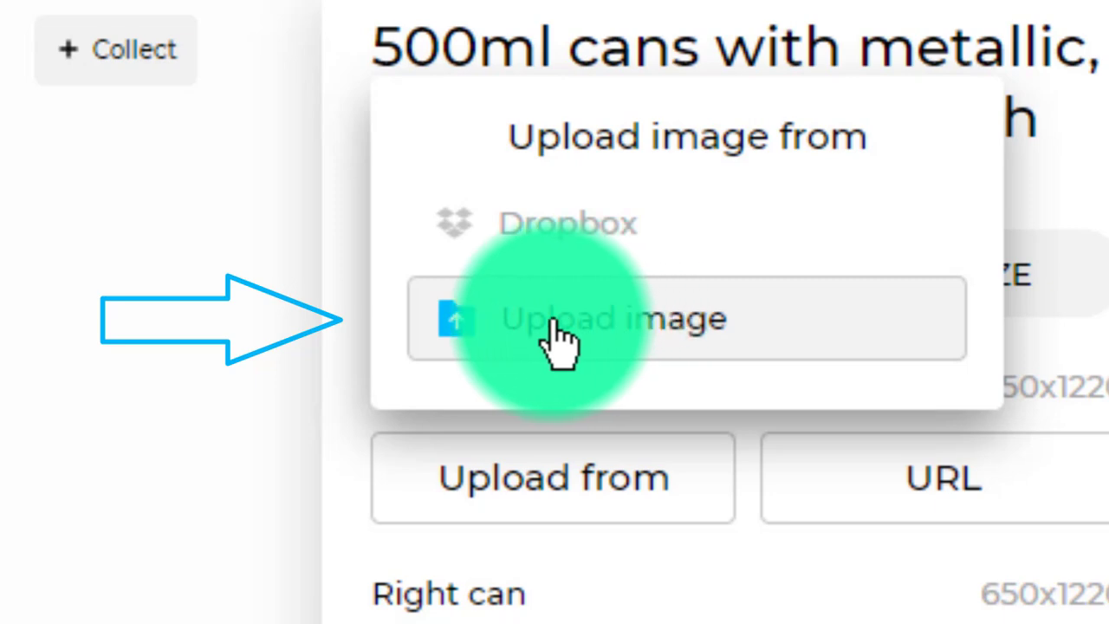
{"action": "left_click", "coordinate": [639, 323]}
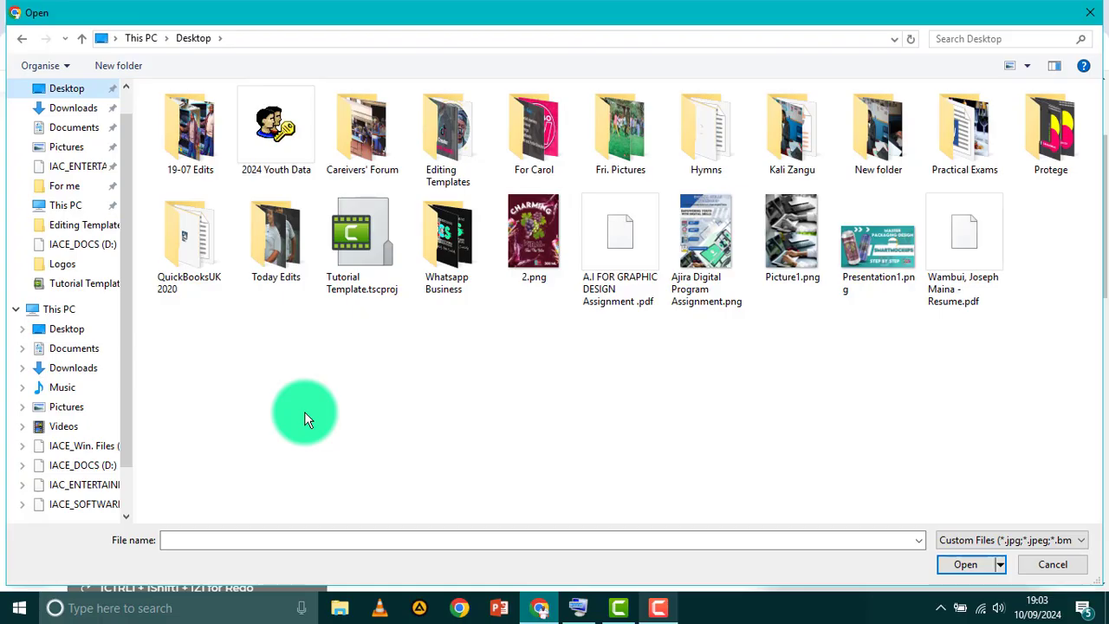
{"action": "left_click", "coordinate": [74, 93]}
{"action": "left_click", "coordinate": [533, 222]}
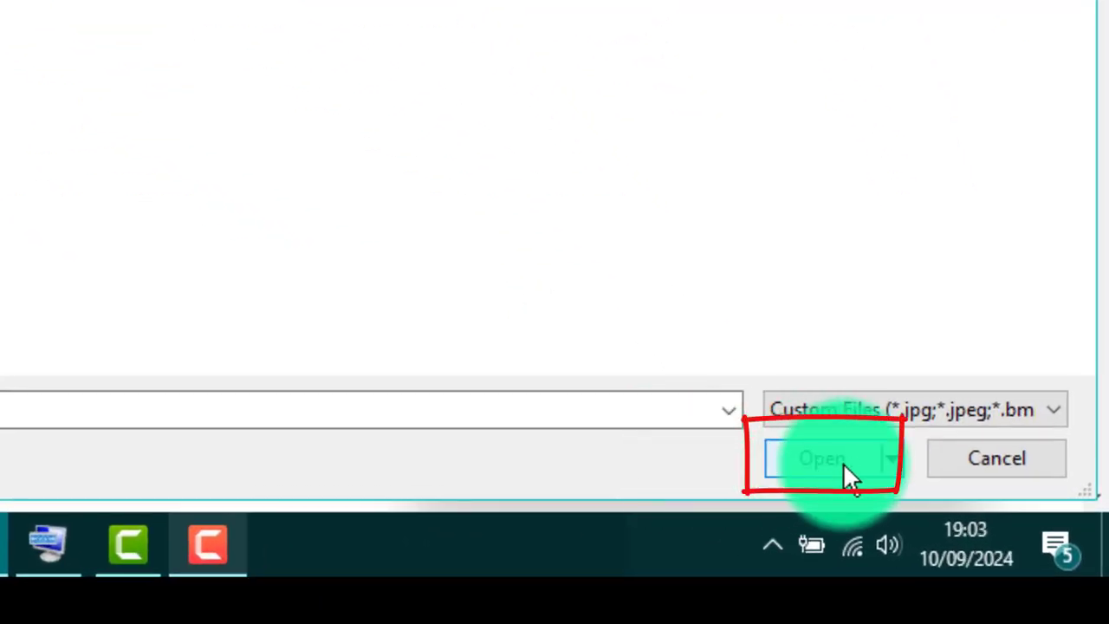
{"action": "left_click", "coordinate": [818, 459]}
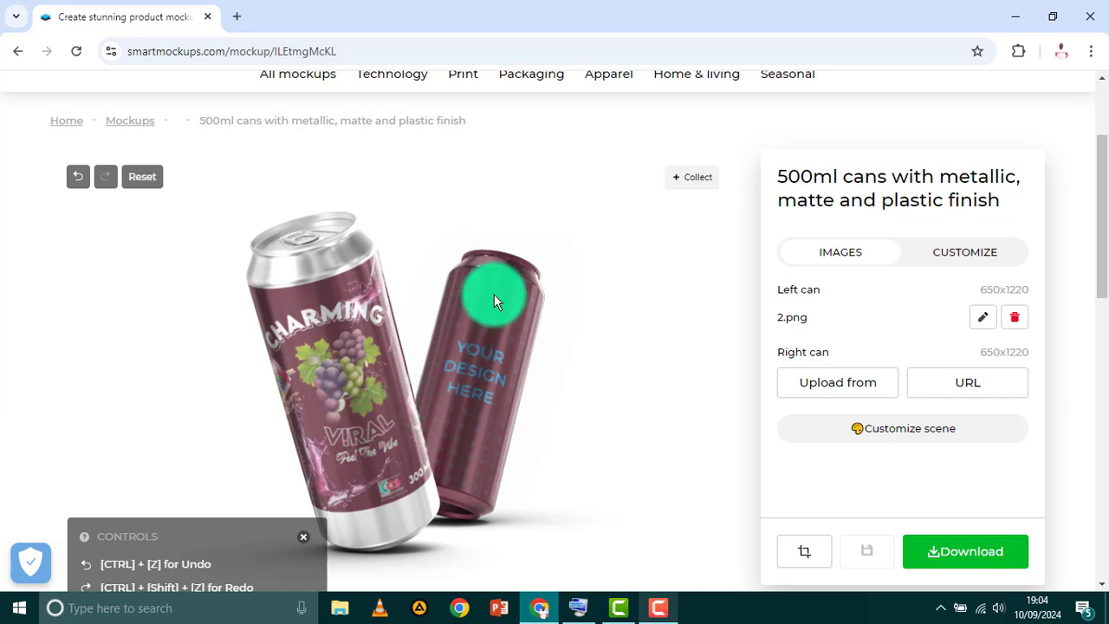
Upload IMG_4127-2.jpg from the Desktop folder Kali Zangu as the right can's design, waiting for the page to respond.
{"action": "left_click", "coordinate": [837, 381]}
{"action": "left_click", "coordinate": [850, 331]}
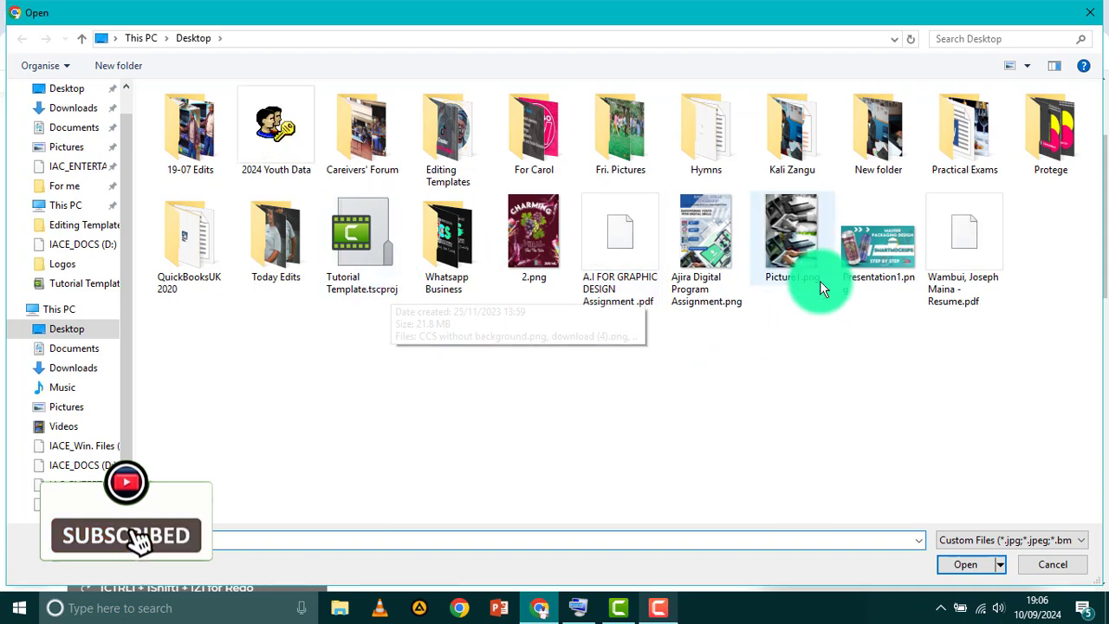
{"action": "left_click", "coordinate": [792, 117]}
{"action": "double_click", "coordinate": [791, 113]}
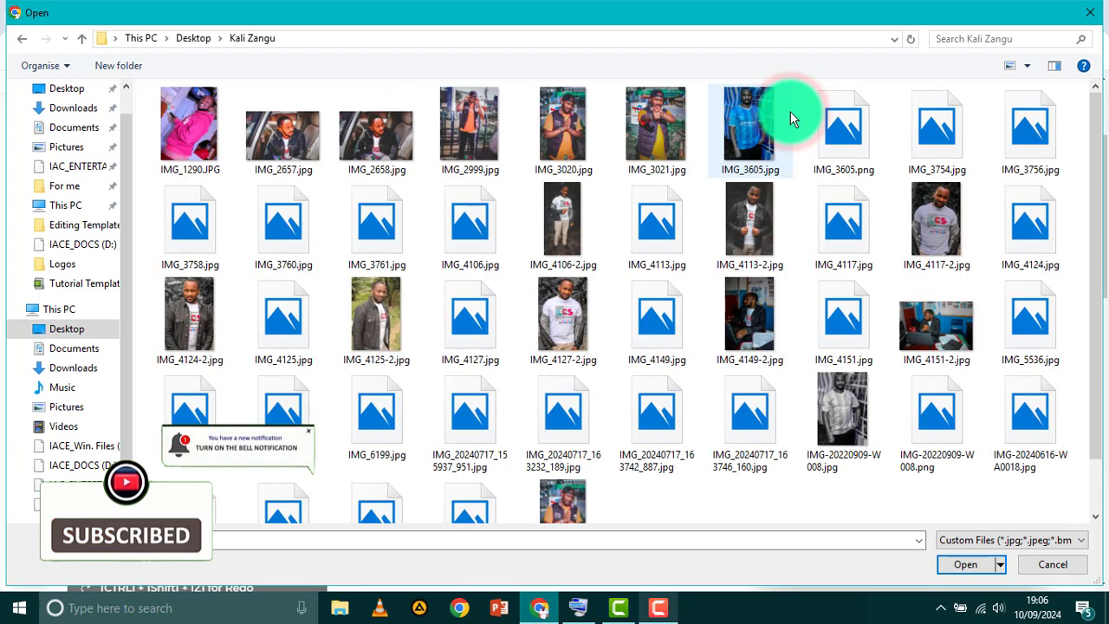
{"action": "left_click", "coordinate": [564, 316]}
{"action": "left_click", "coordinate": [965, 564]}
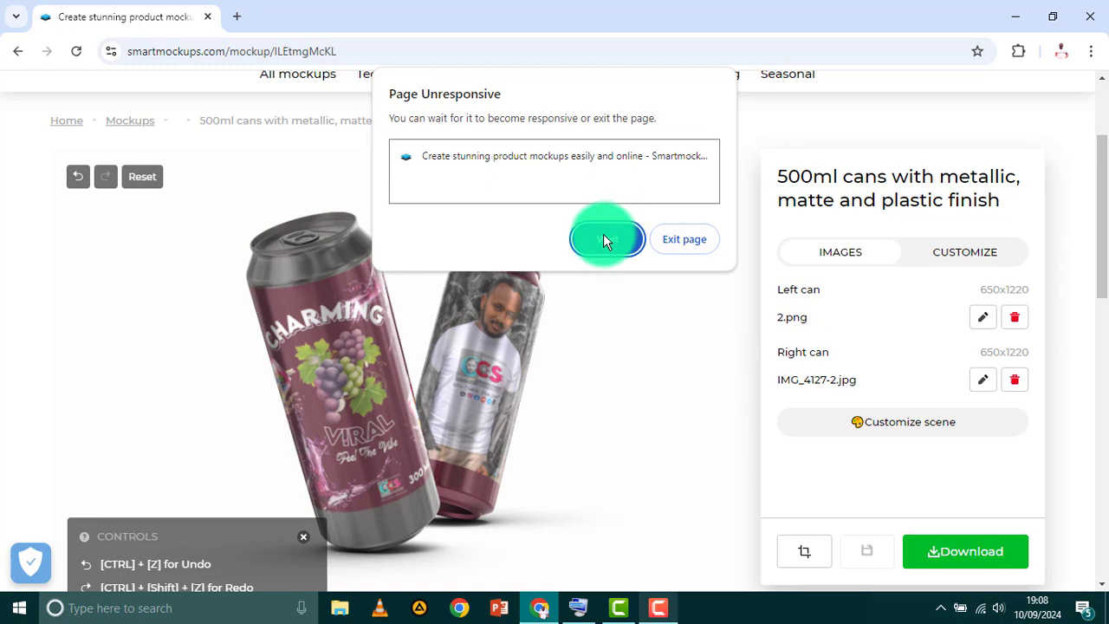
{"action": "left_click", "coordinate": [604, 240]}
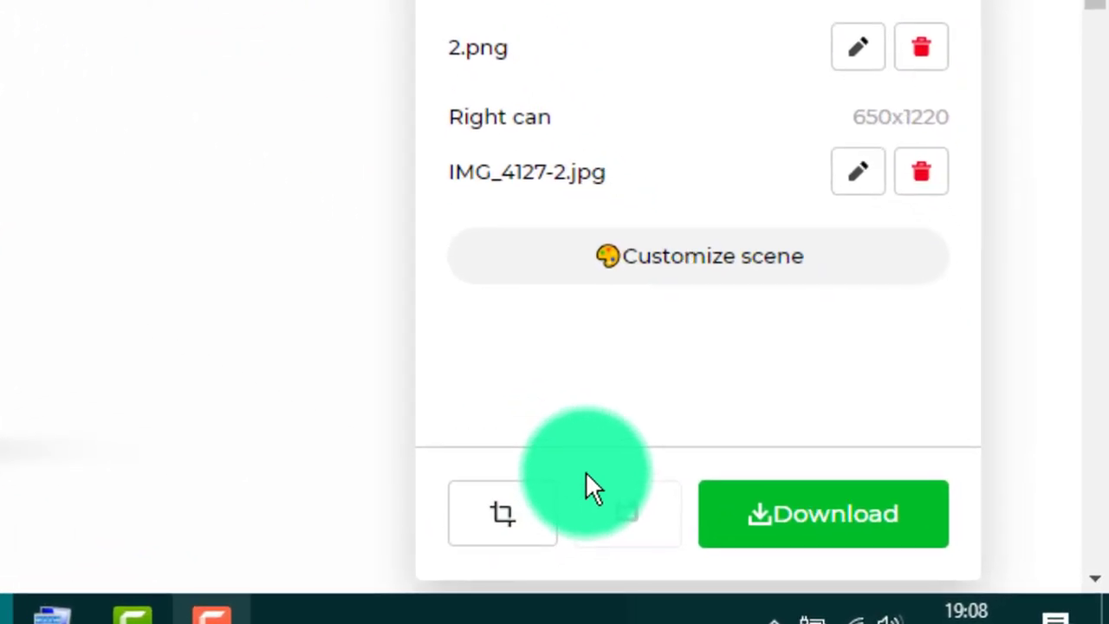
Apply the Original crop preset without a fixed ratio label to the mockup.
{"action": "left_click", "coordinate": [822, 558]}
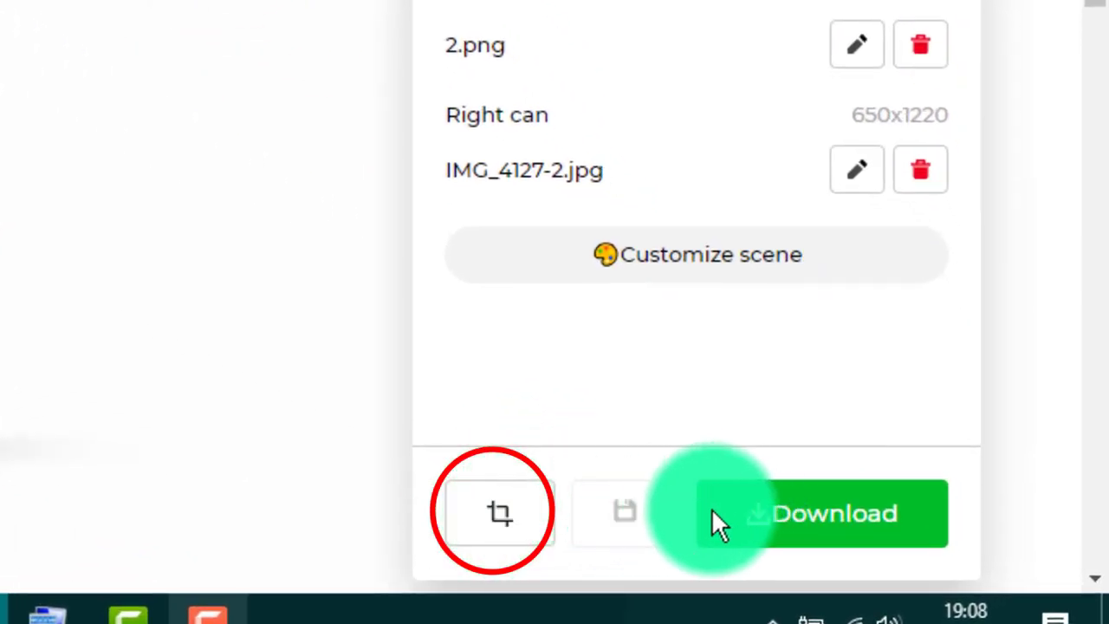
{"action": "left_click", "coordinate": [508, 511]}
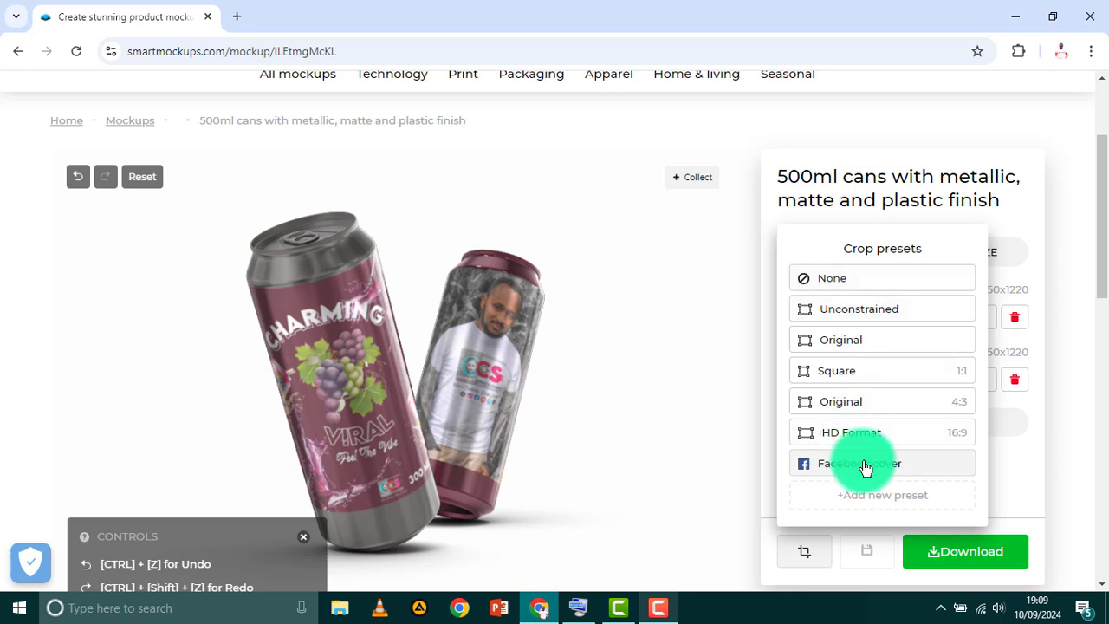
{"action": "left_click", "coordinate": [865, 342]}
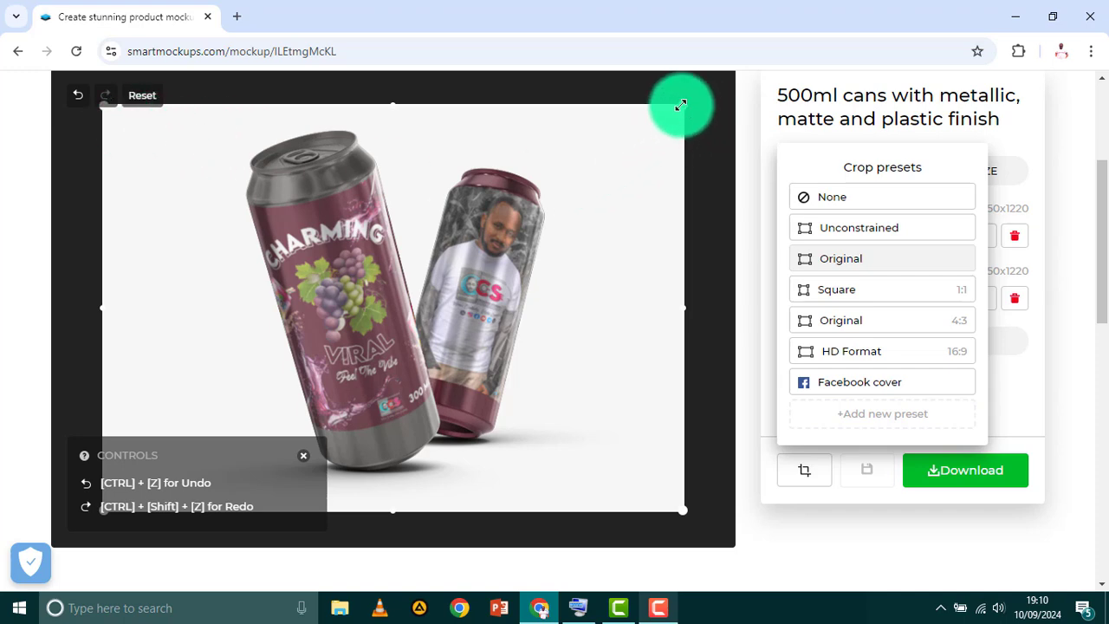
Tighten the crop frame around both cans, keeping each can fully inside with a small margin above and below.
{"action": "left_click_drag", "start_coordinate": [681, 104], "coordinate": [659, 111]}
{"action": "left_click_drag", "start_coordinate": [660, 512], "coordinate": [611, 448]}
{"action": "left_click_drag", "start_coordinate": [102, 303], "coordinate": [142, 302]}
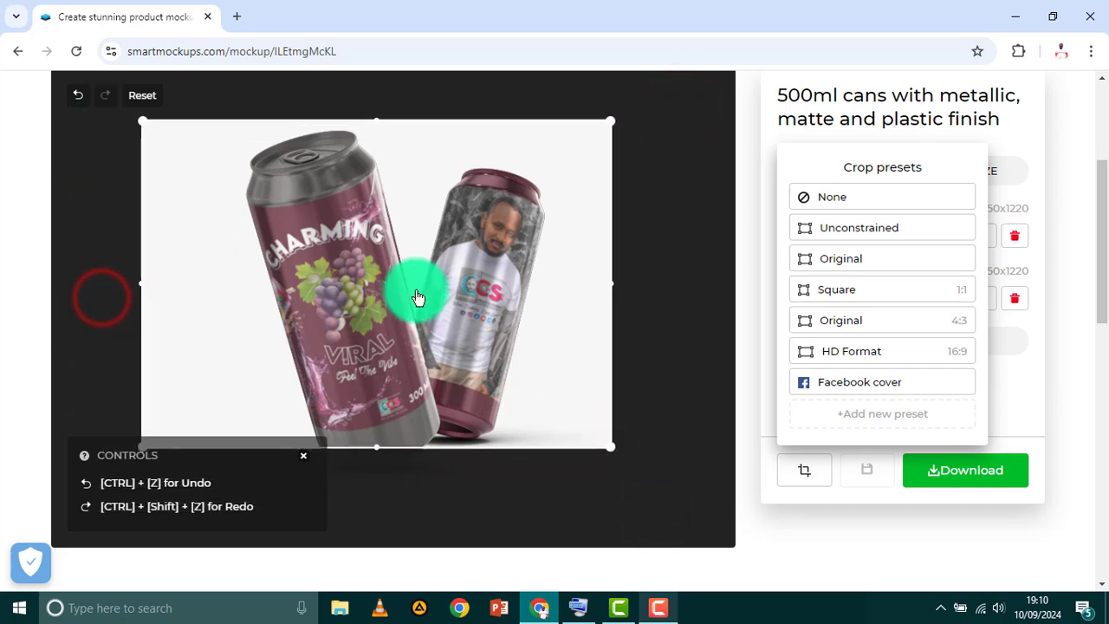
{"action": "left_click", "coordinate": [418, 297]}
{"action": "left_click_drag", "start_coordinate": [389, 448], "coordinate": [399, 483]}
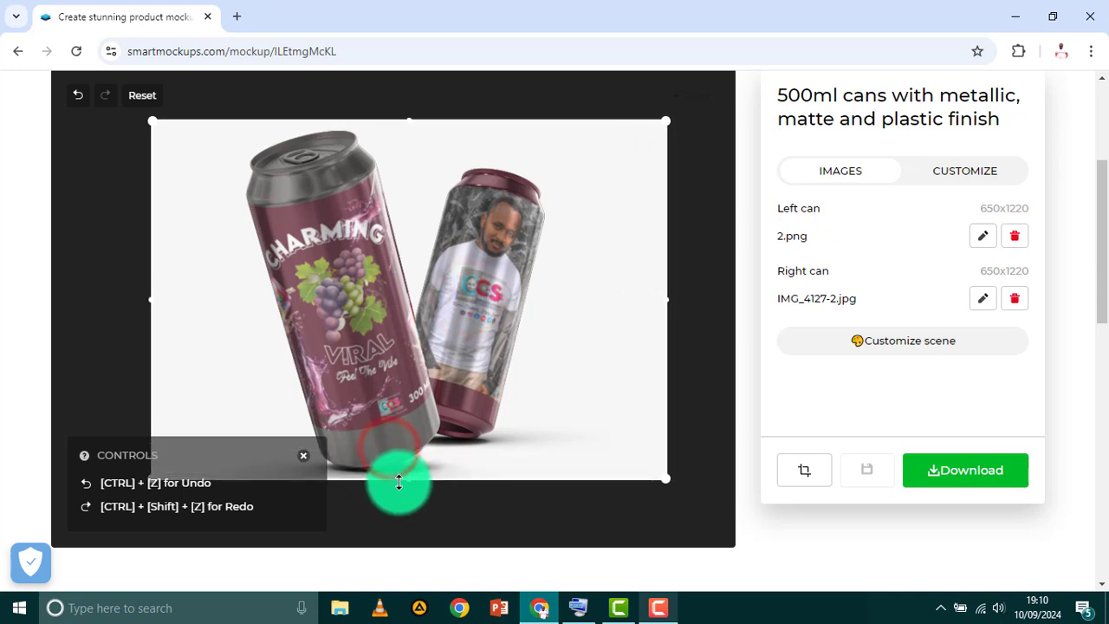
{"action": "left_click_drag", "start_coordinate": [658, 295], "coordinate": [662, 311]}
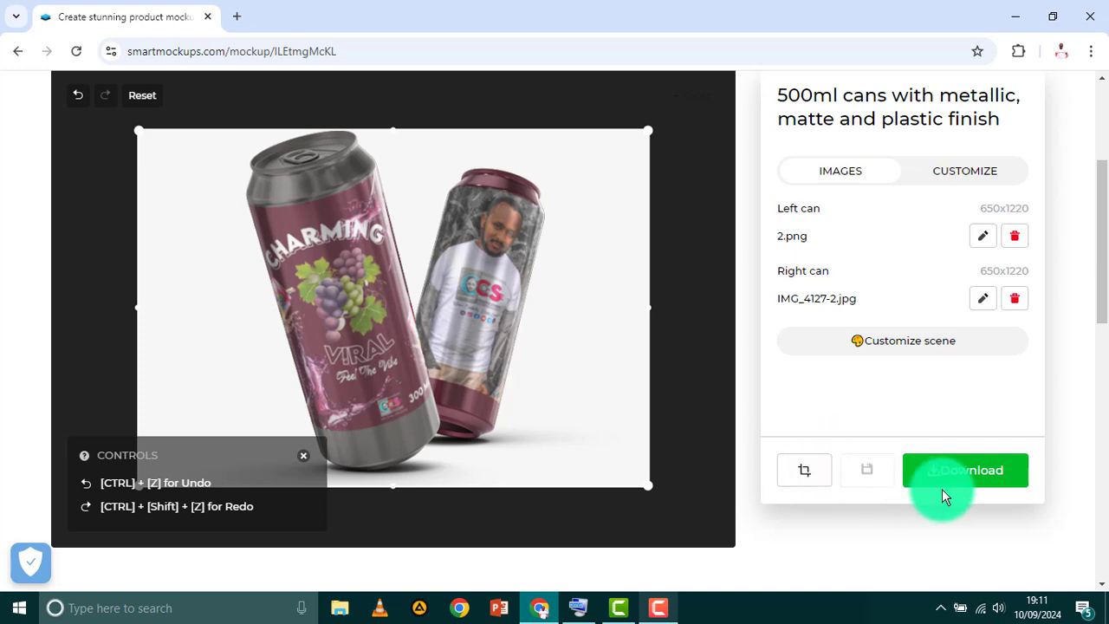
Download the cropped mockup in Medium quality (958x669) and open the downloaded JPG from its folder.
{"action": "left_click", "coordinate": [964, 480]}
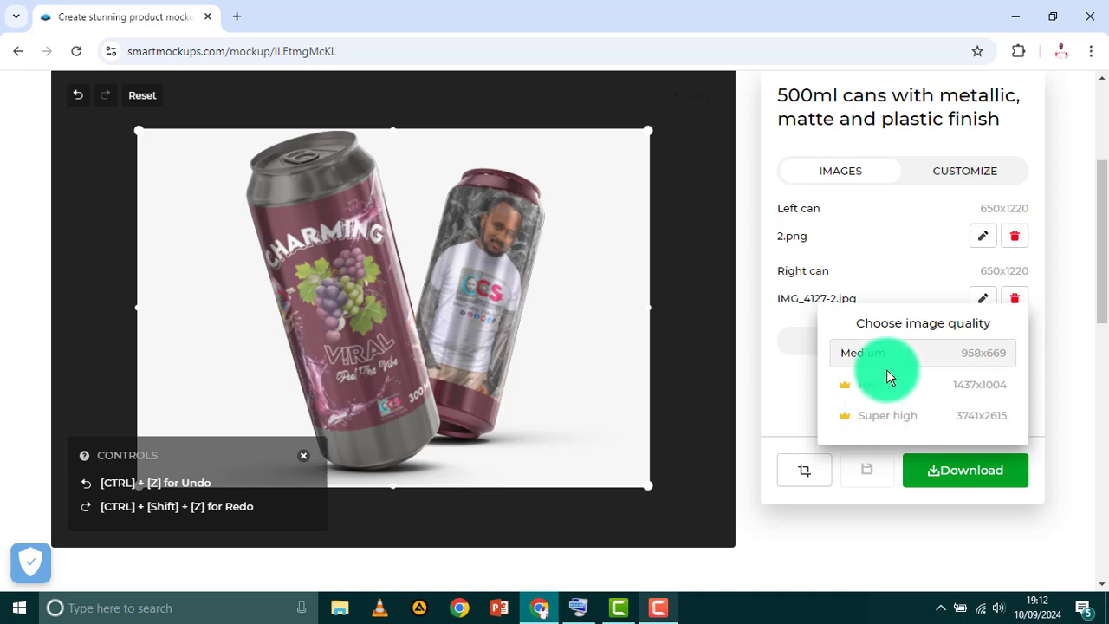
{"action": "left_click", "coordinate": [882, 360]}
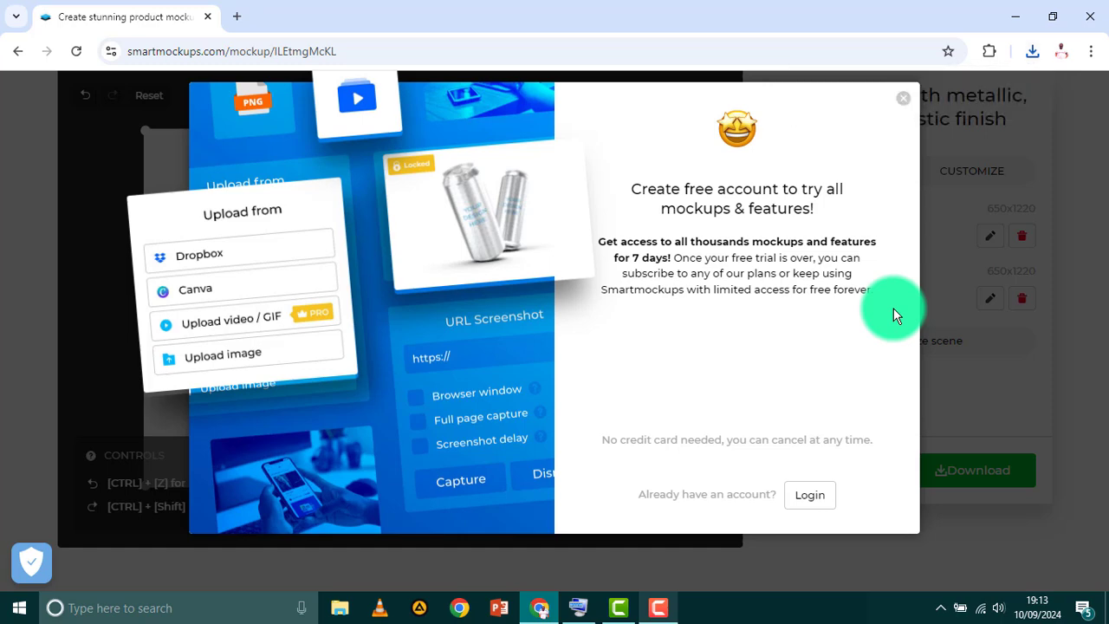
{"action": "left_click", "coordinate": [1037, 51]}
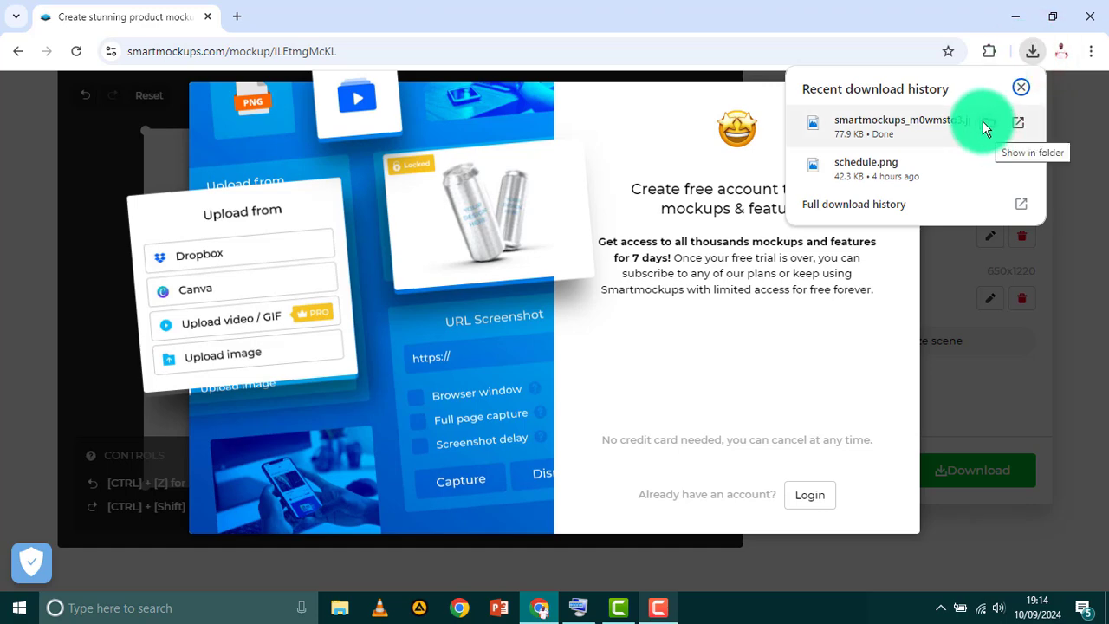
{"action": "left_click", "coordinate": [991, 121]}
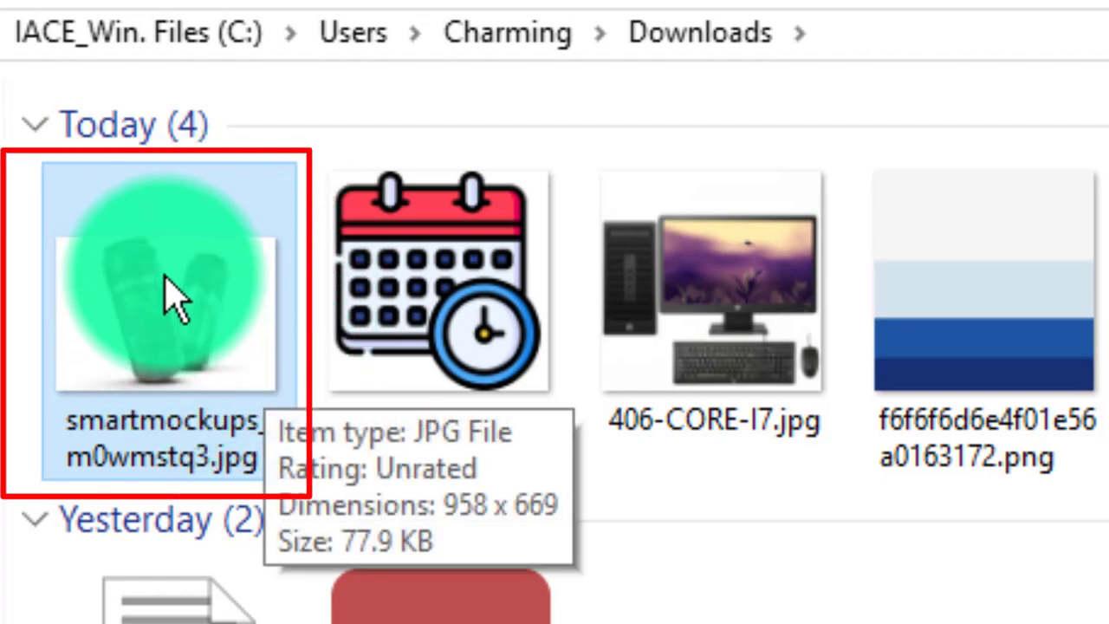
{"action": "double_click", "coordinate": [166, 279]}
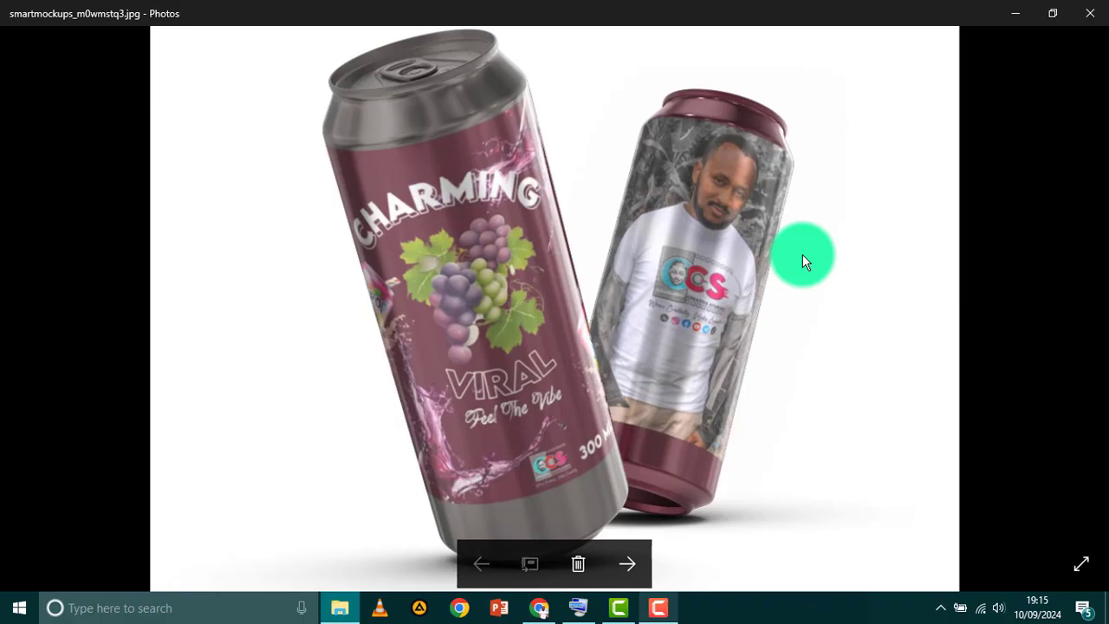